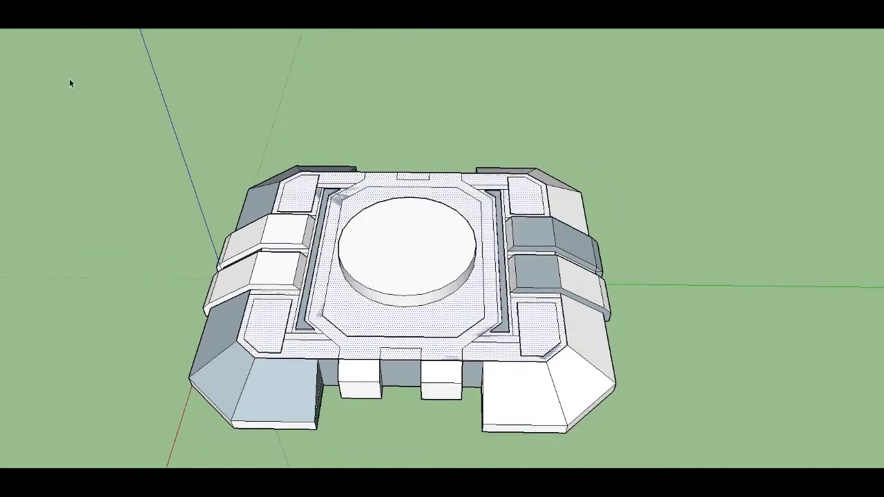
Orbit the view downward onto the octagonal panel and its column of circles
{"action": "middle_click_drag", "start_coordinate": [318, 257], "coordinate": [353, 294]}
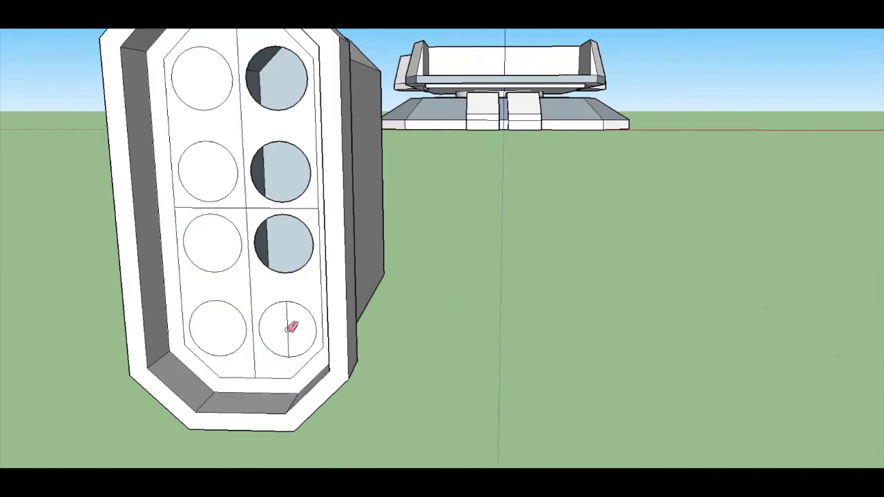
Orbit to a top-down view of the panel, then around to view the groove
{"action": "middle_click_drag", "start_coordinate": [284, 168], "coordinate": [194, 35]}
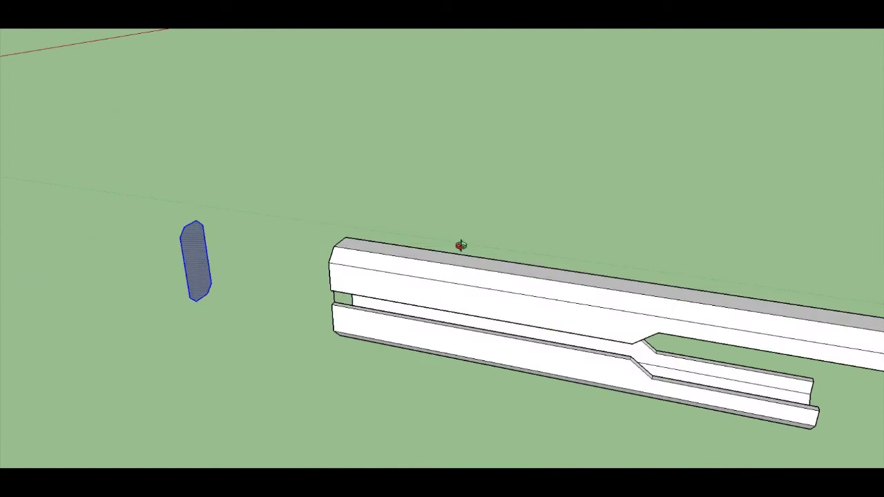
{"action": "mouse_move", "coordinate": [461, 246]}
{"action": "middle_mouse_down"}
{"action": "mouse_move", "coordinate": [409, 298]}
{"action": "mouse_move", "coordinate": [345, 242]}
{"action": "middle_mouse_up"}
Draw a cross line over the octagonal cap's inner face to start dividing it
{"action": "key", "text": "l"}
{"action": "left_click", "coordinate": [329, 153]}
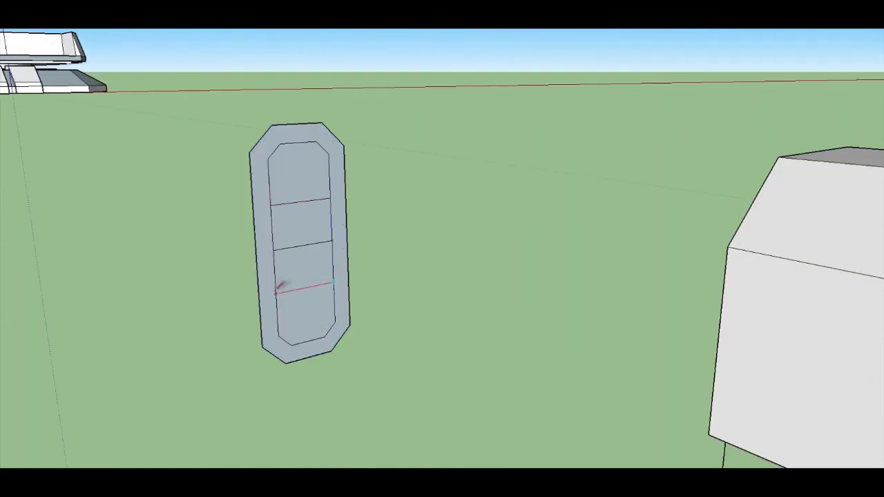
{"action": "scroll", "coordinate": [318, 256], "scroll_direction": "up", "scroll_amount": 2}
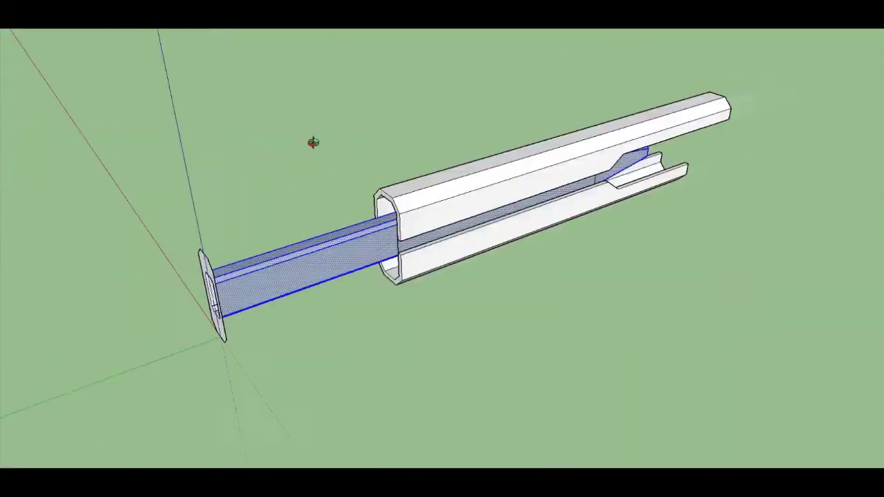
{"action": "middle_click_drag", "start_coordinate": [313, 142], "coordinate": [76, 46]}
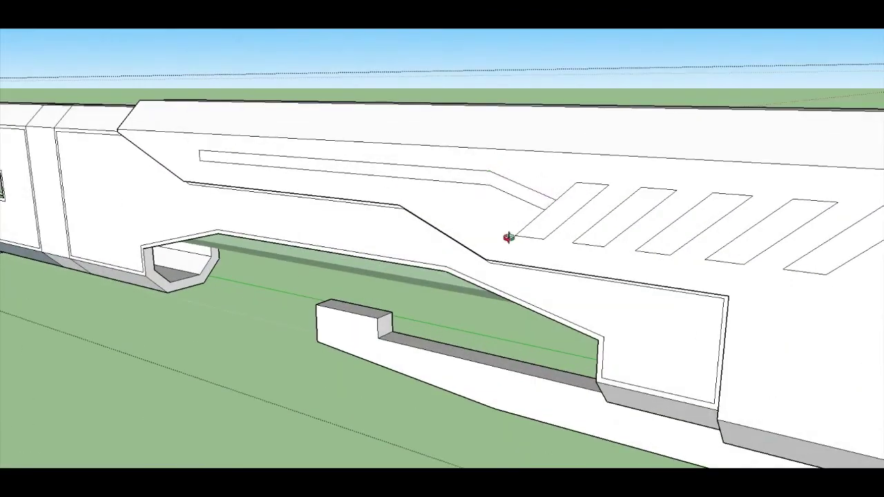
Pull back to a distant downward view of the whole rifle
{"action": "middle_click_drag", "start_coordinate": [508, 238], "coordinate": [547, 219]}
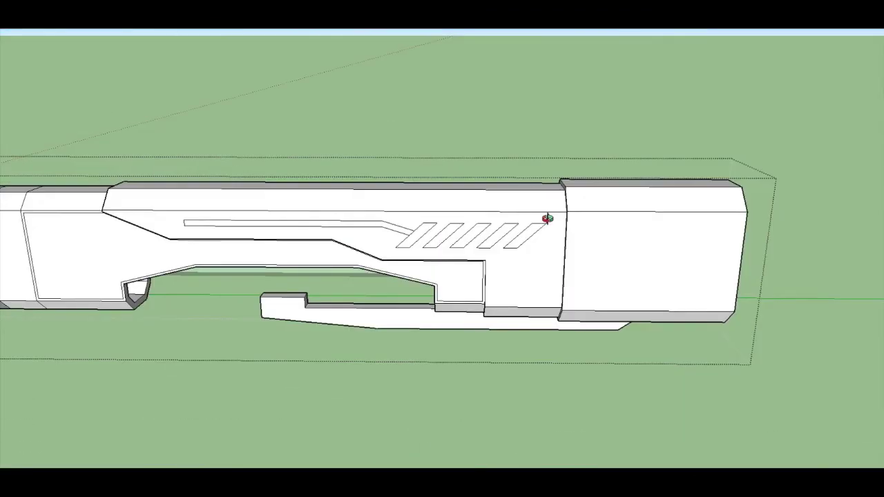